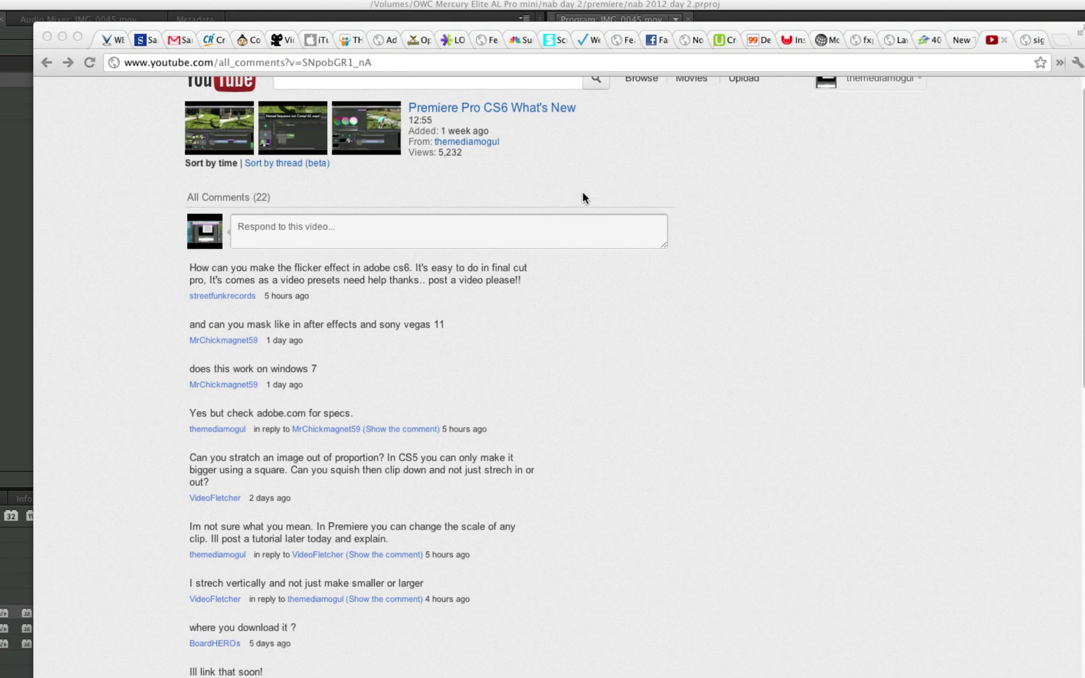
# Step: Visit the learnpremiereprocs6.com sign-up page, return to YouTube, then bring Premiere Pro forward
pyautogui.click(1031, 39)
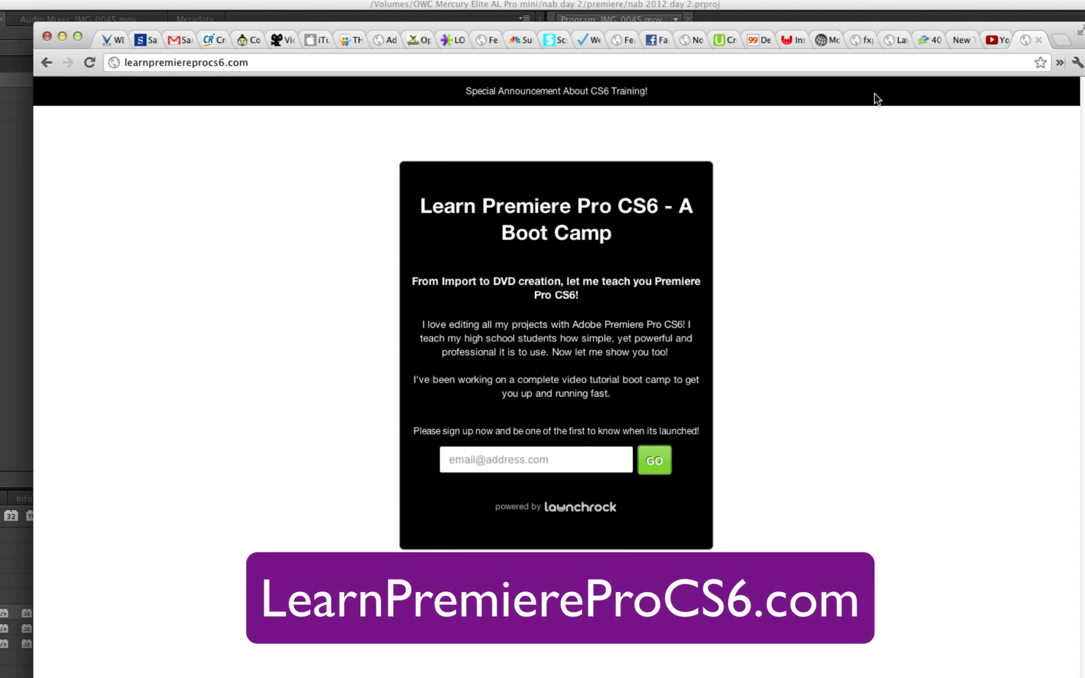
pyautogui.click(991, 39)
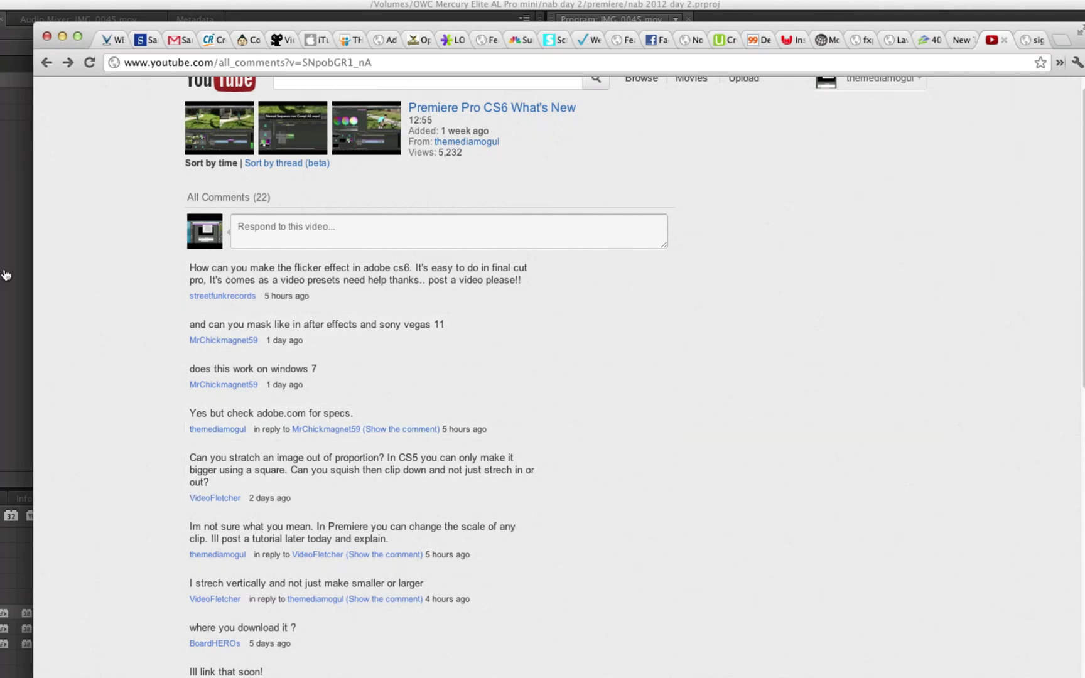
pyautogui.click(424, 5)
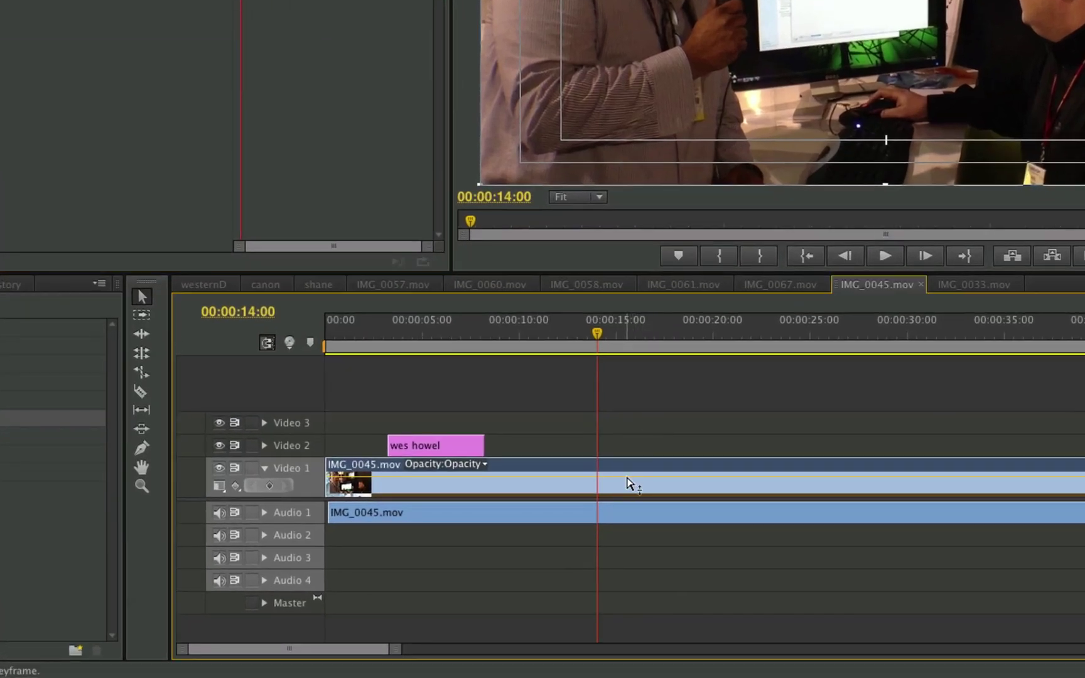
# Step: Select the IMG_0045.mov clip on Video 1 and show its Effect Controls
pyautogui.click(618, 560)
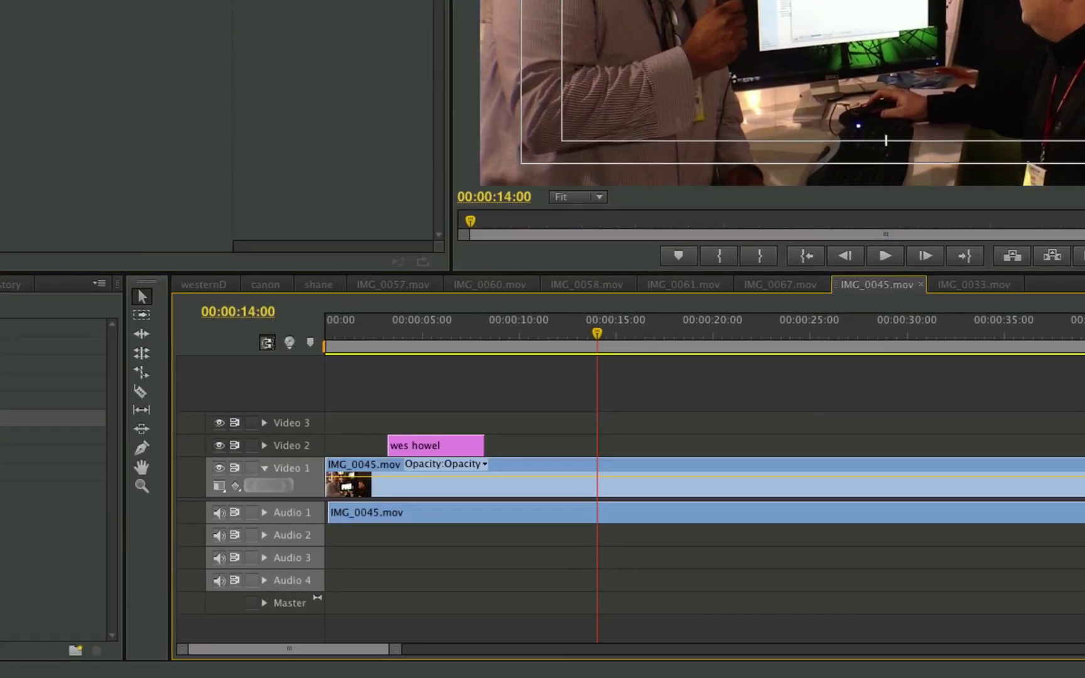
pyautogui.click(615, 469)
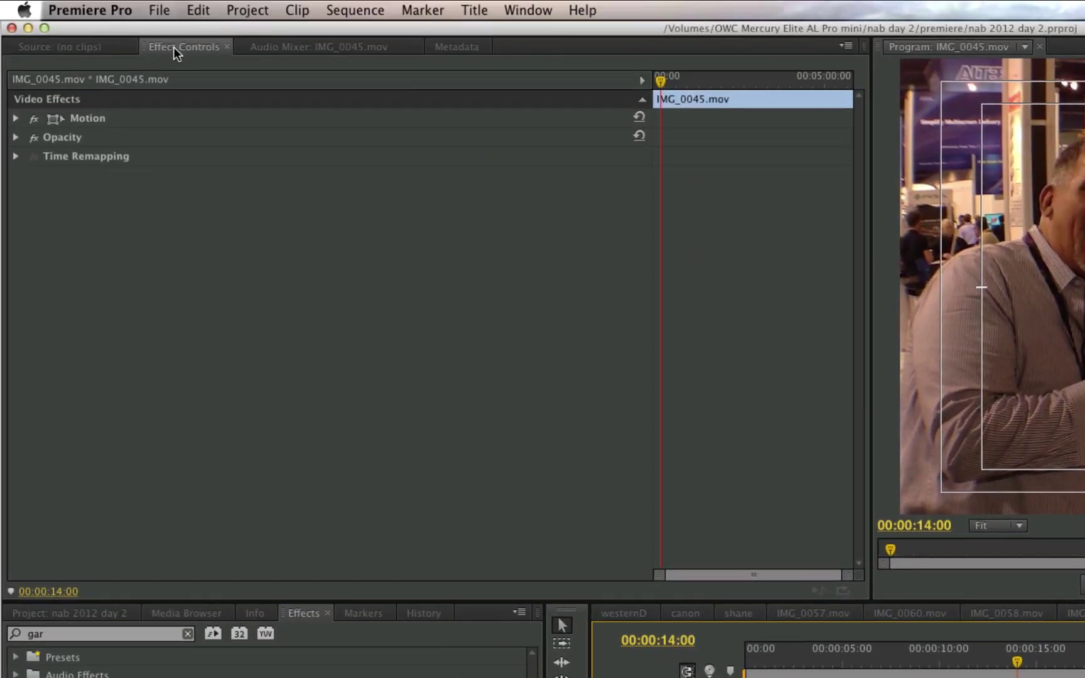
pyautogui.click(173, 46)
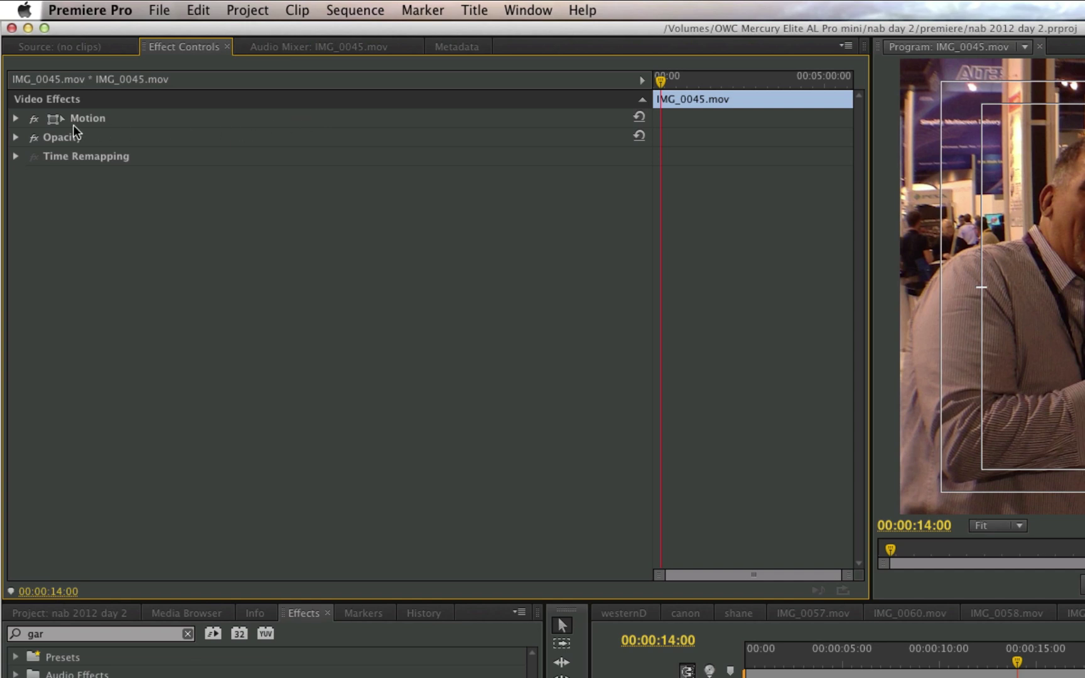
# Step: Expand Motion and scrub the uniform Scale from 88 up, settling at 101
pyautogui.click(16, 118)
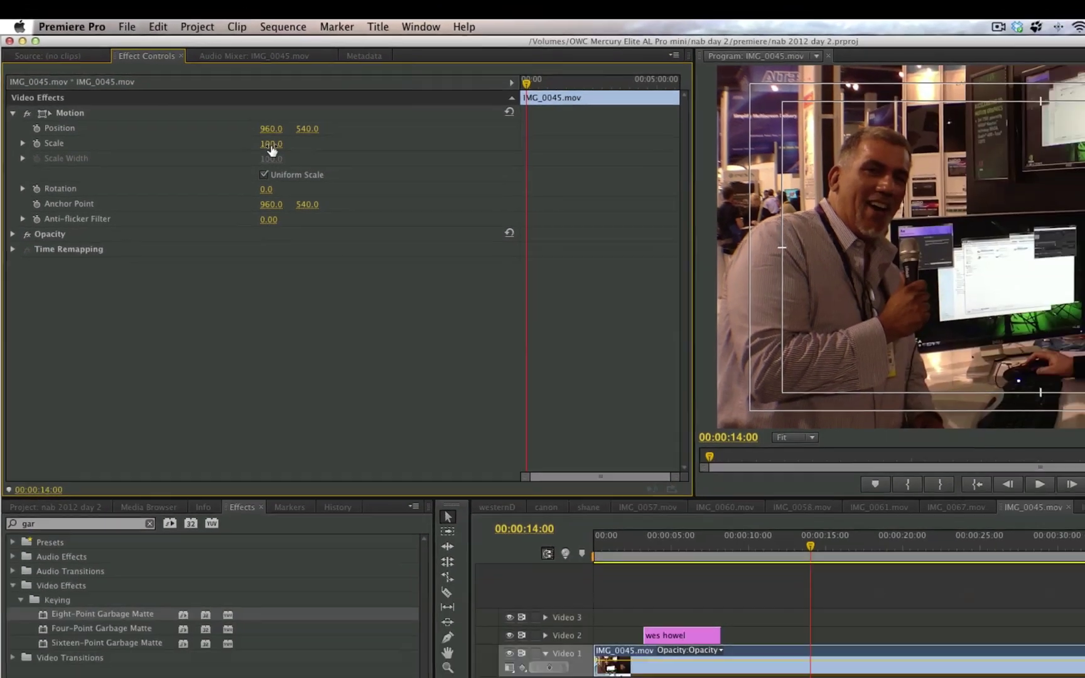
pyautogui.moveTo(339, 157); pyautogui.dragTo(295, 157)
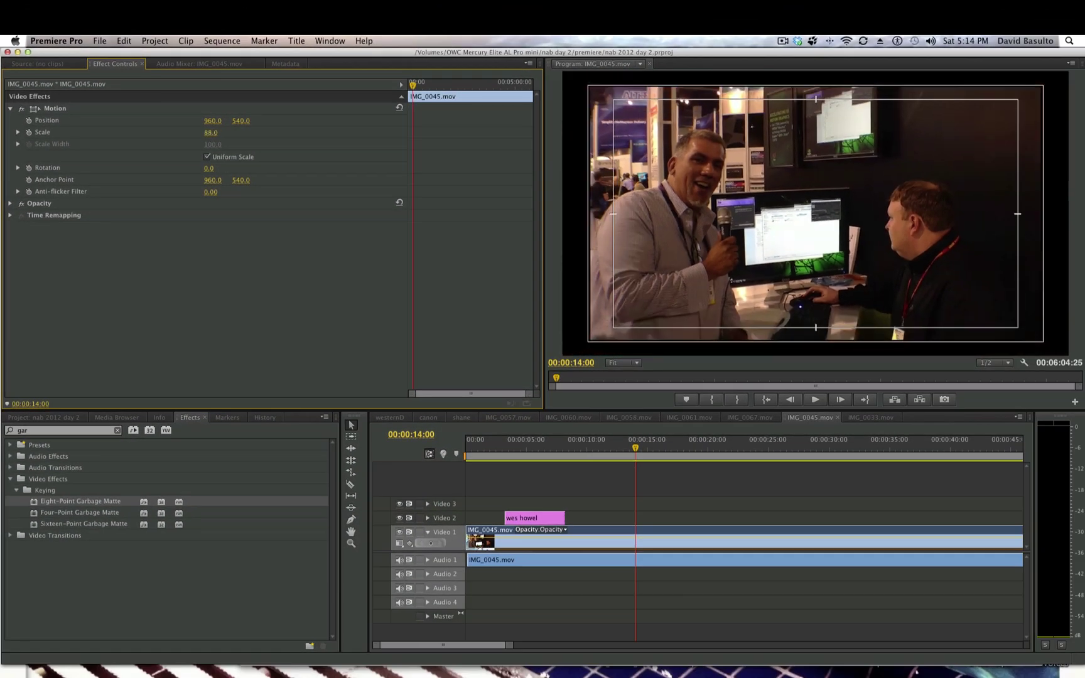
pyautogui.moveTo(211, 132)
pyautogui.mouseDown()
pyautogui.moveTo(257, 132)
pyautogui.moveTo(194, 142)
pyautogui.mouseUp()
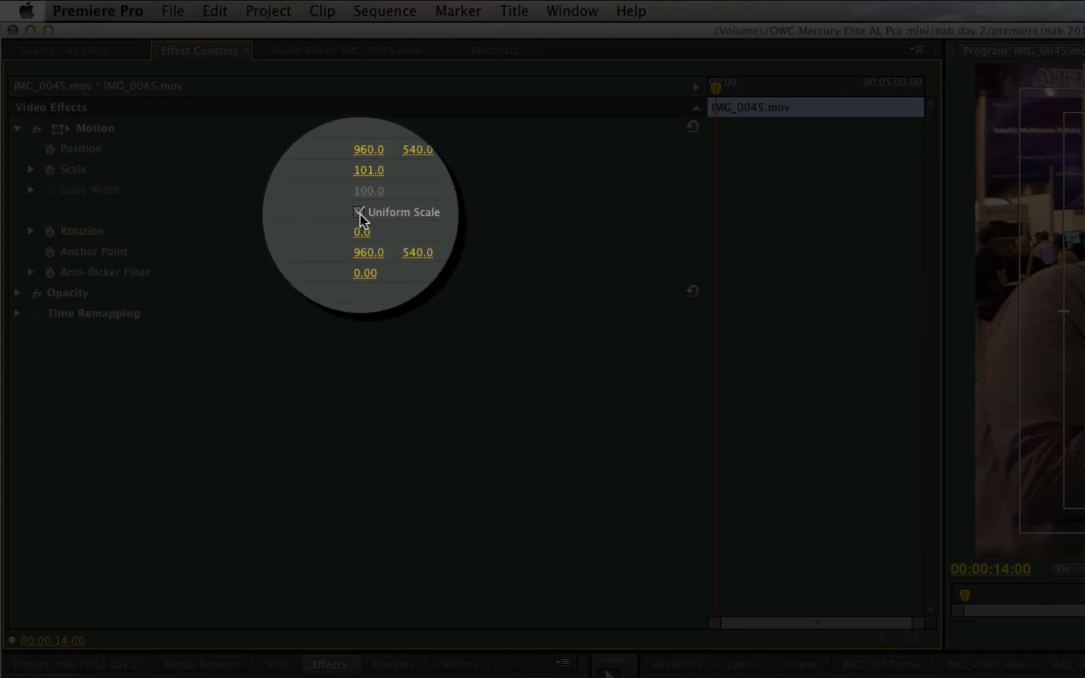
# Step: Unlink Scale Height and Width, test a taller height, reset Motion, then unlink and select Motion
pyautogui.click(359, 212)
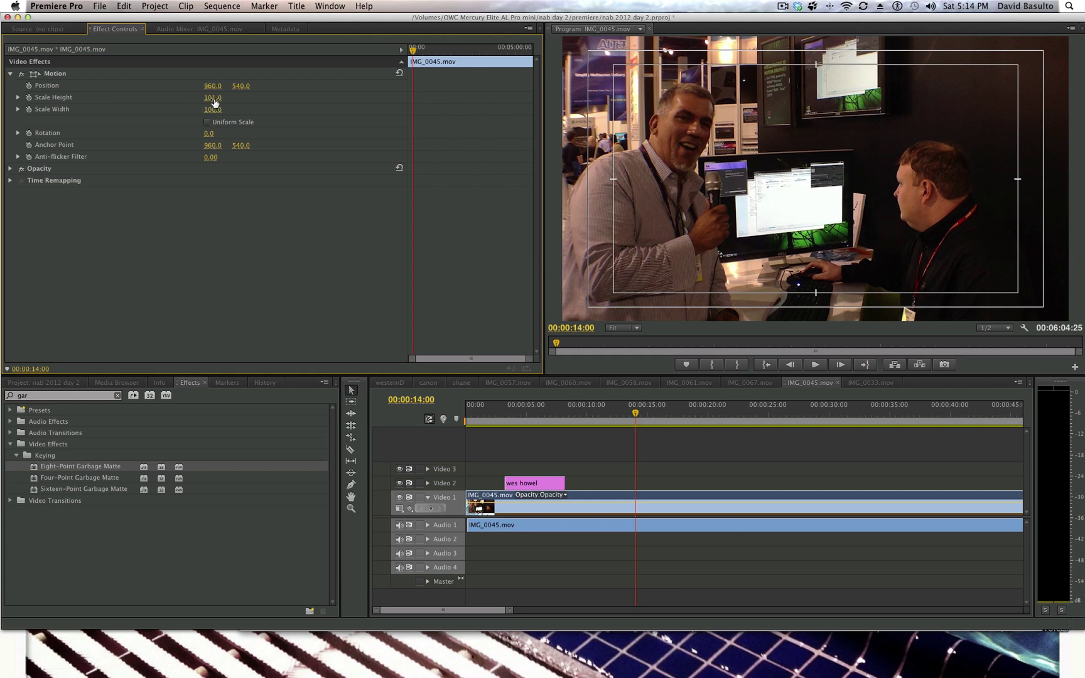
pyautogui.moveTo(212, 98)
pyautogui.mouseDown()
pyautogui.moveTo(238, 109)
pyautogui.moveTo(219, 98)
pyautogui.mouseUp()
pyautogui.click(399, 73)
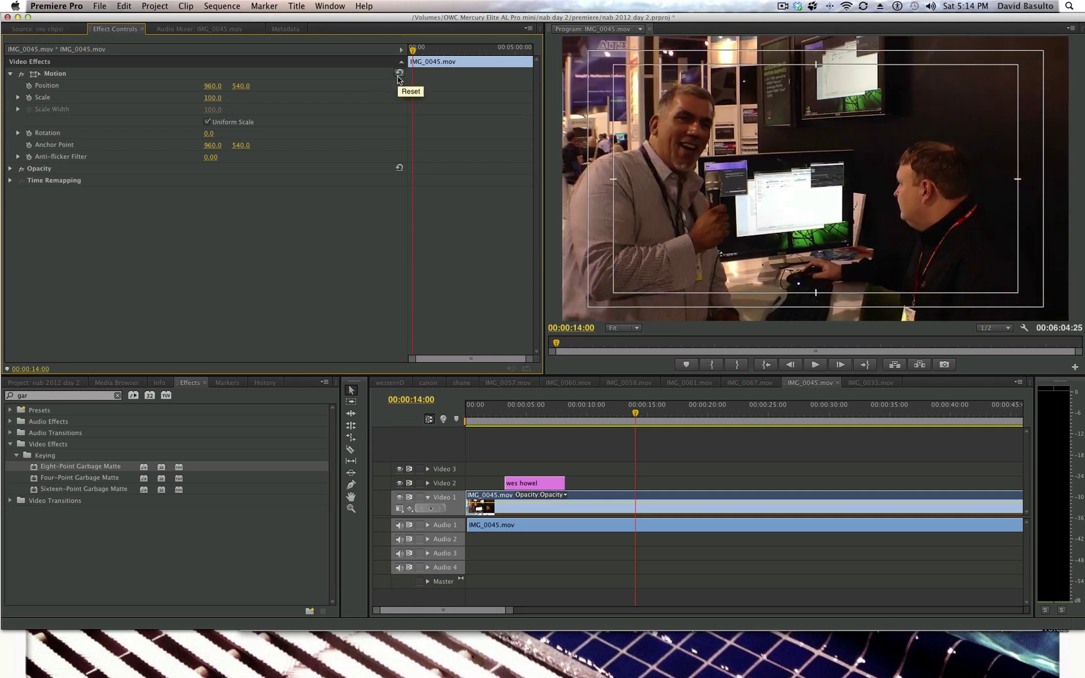
pyautogui.click(207, 122)
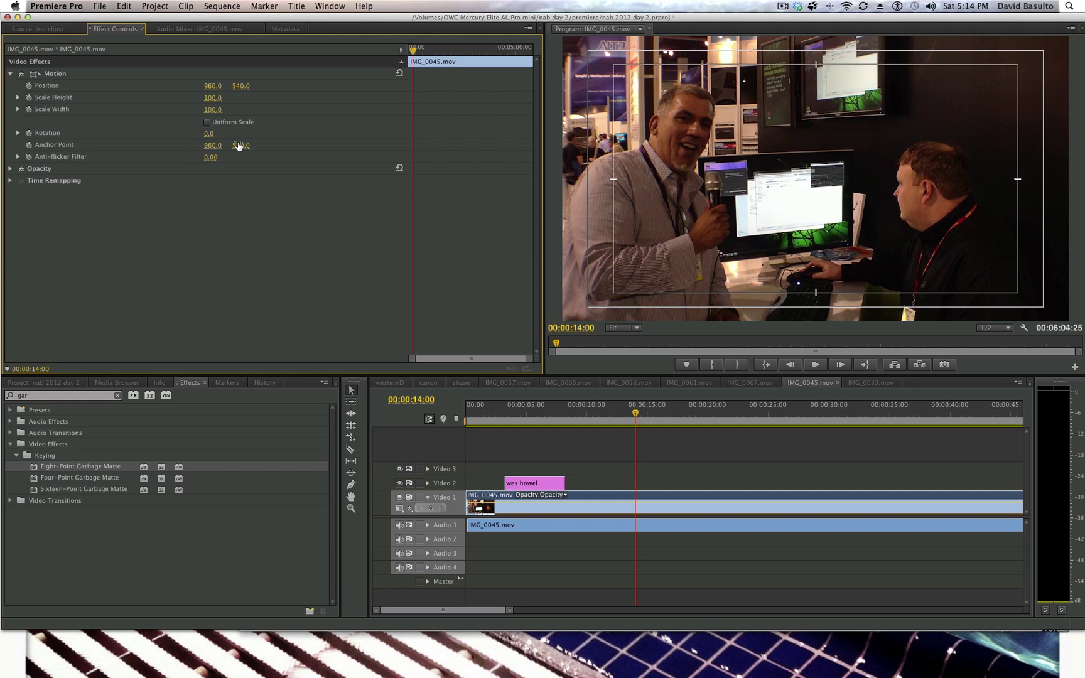
pyautogui.click(638, 113)
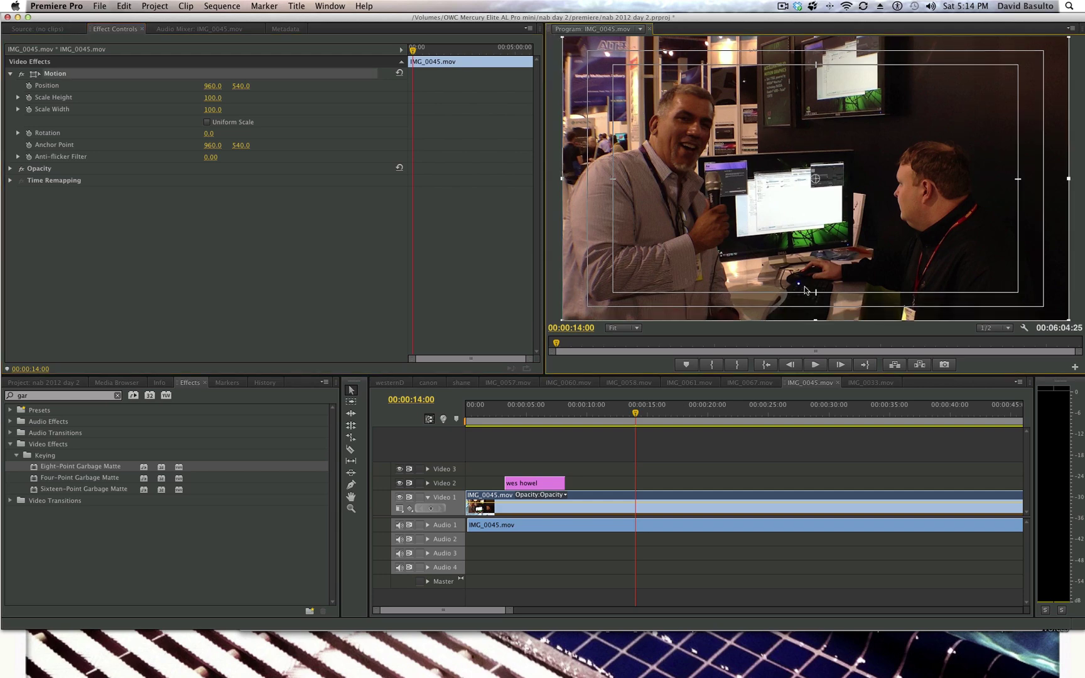
# Step: At 25% preview zoom, squeeze the clip to height 134.8 and width 53.8, then scrub the playhead
pyautogui.click(625, 327)
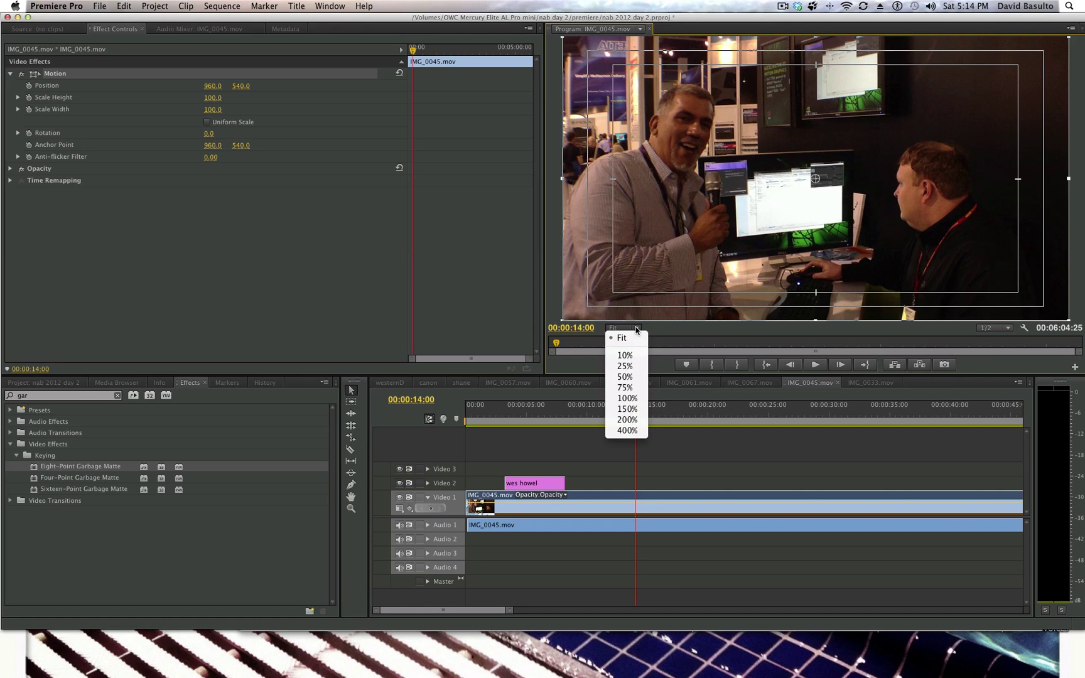
pyautogui.click(625, 366)
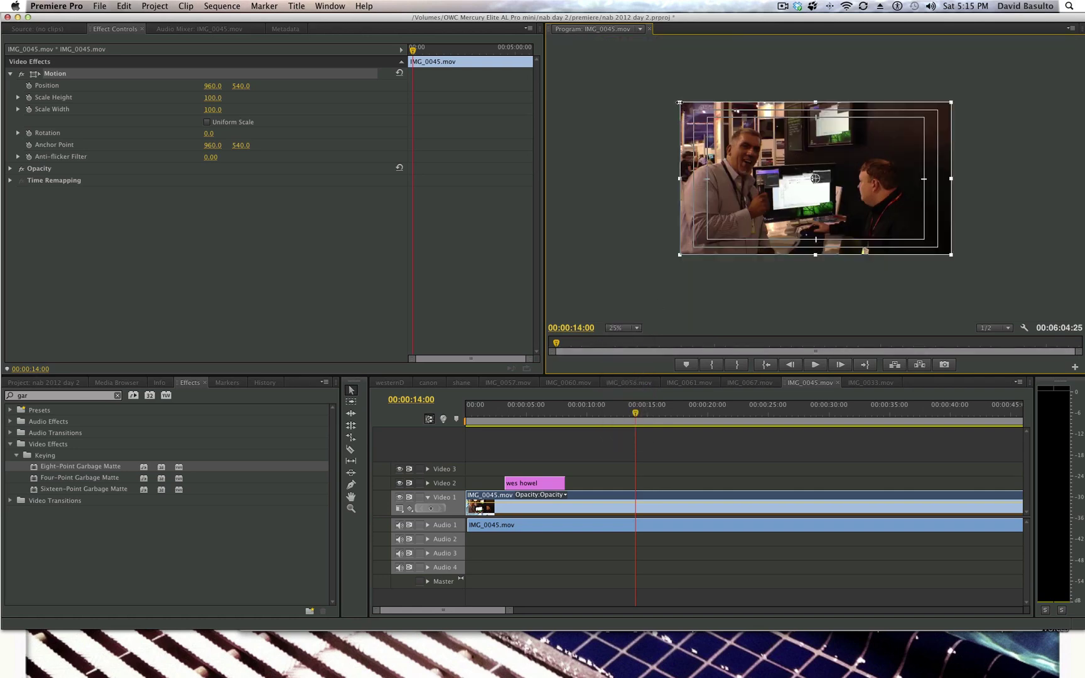
pyautogui.moveTo(679, 102)
pyautogui.mouseDown()
pyautogui.moveTo(763, 151)
pyautogui.moveTo(763, 64)
pyautogui.moveTo(766, 73)
pyautogui.moveTo(743, 76)
pyautogui.mouseUp()
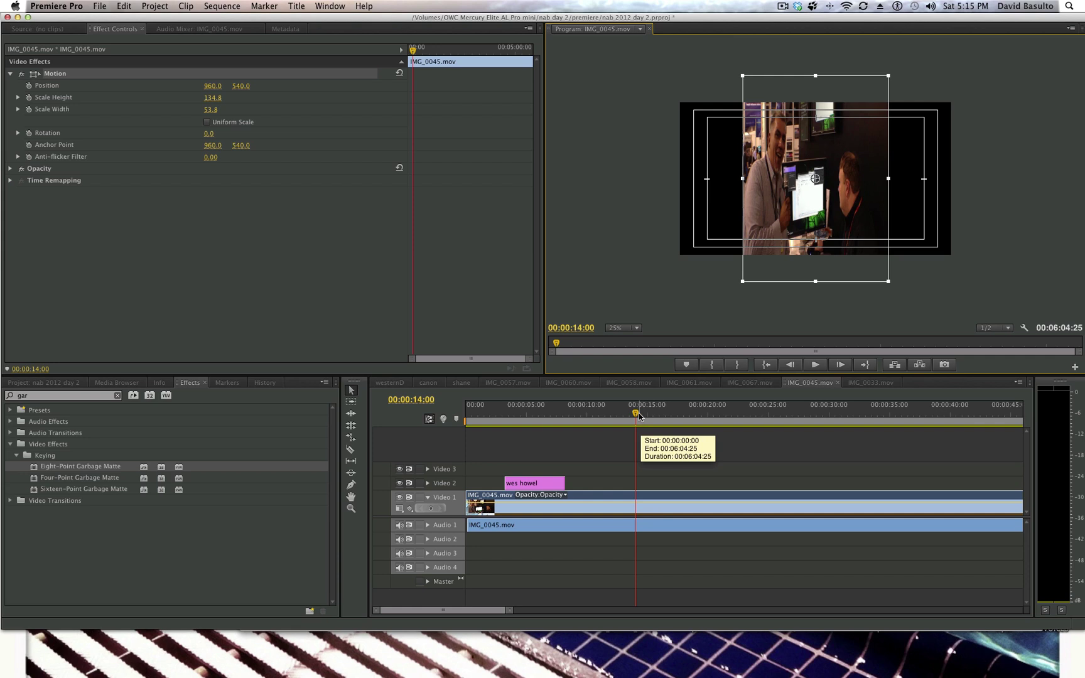
pyautogui.moveTo(635, 413); pyautogui.dragTo(657, 415)
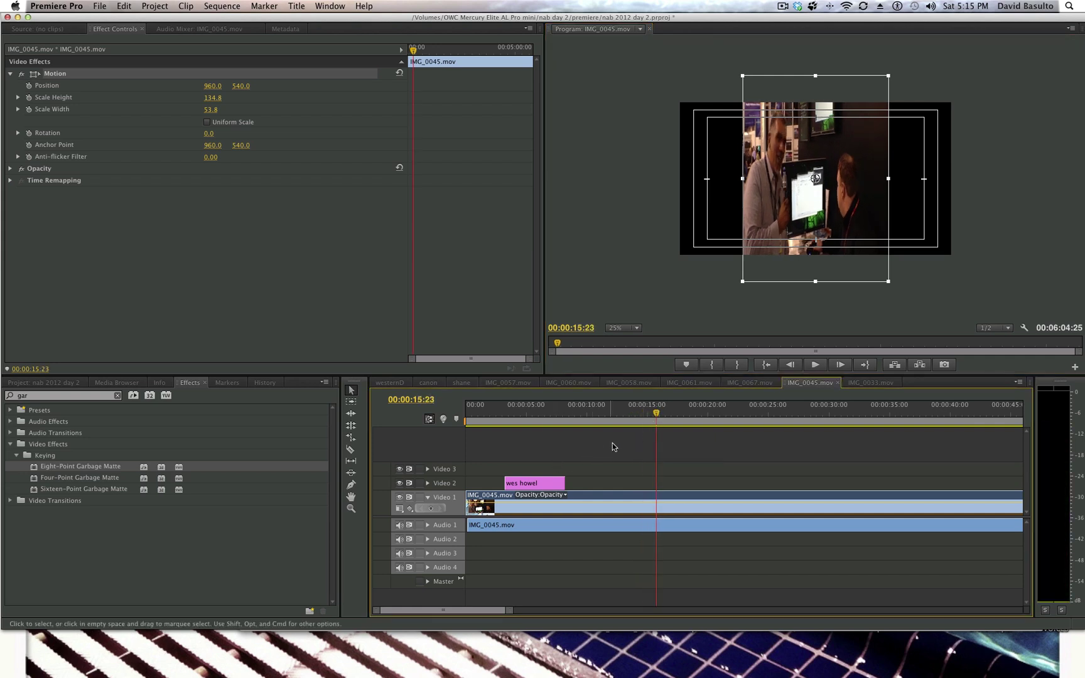
pyautogui.click(684, 413)
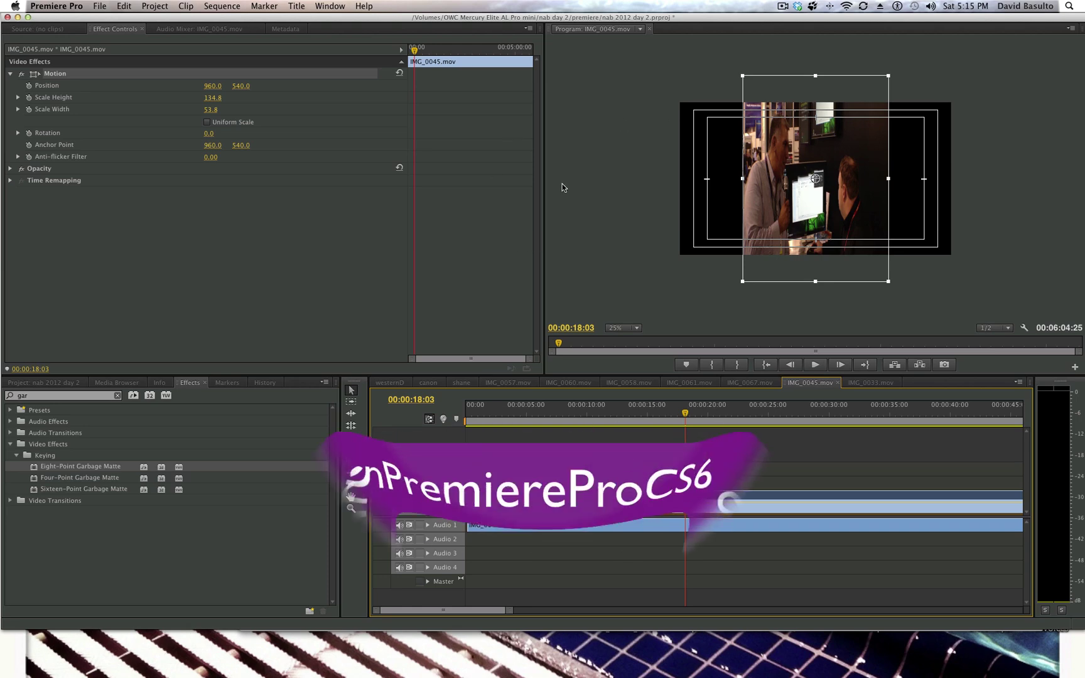
# Step: Switch back to Chrome's YouTube comments page for the Premiere Pro CS6 video
pyautogui.press('super+Tab')
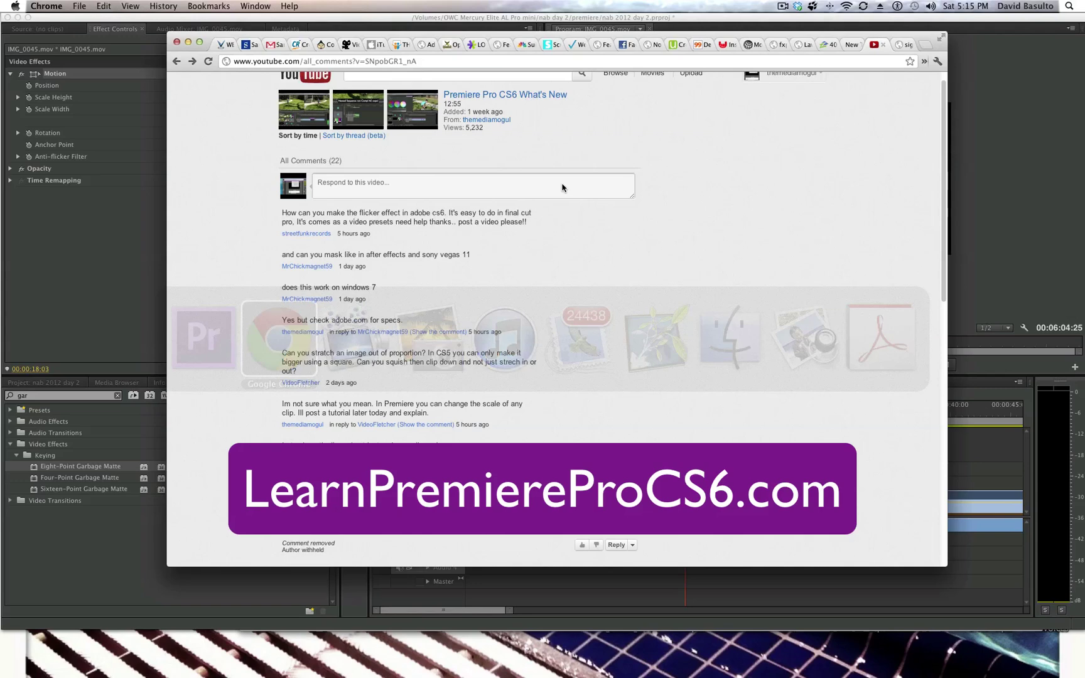